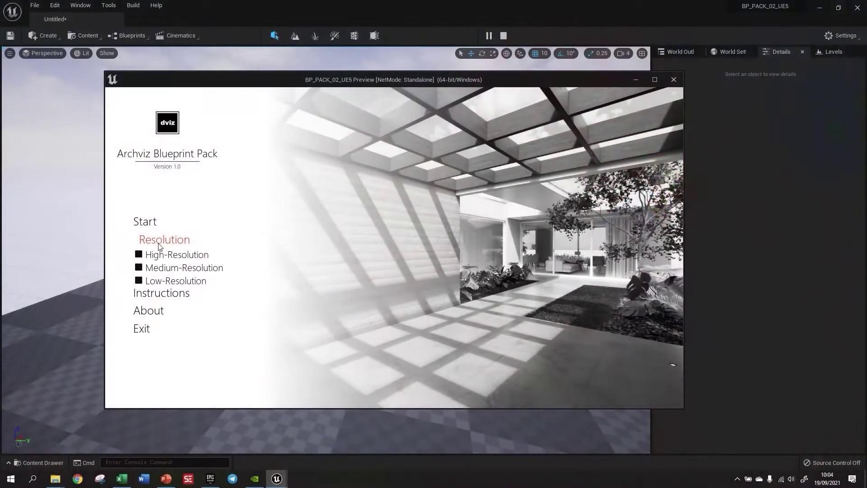
- Show the menu's control instructions, view the Resolution Events graph section, and walk toward the doors
click(217, 301)
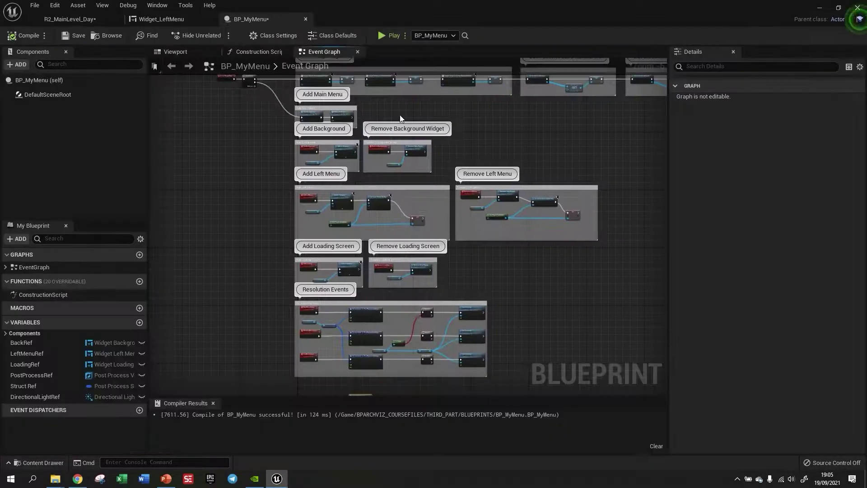
drag(522, 252, 428, 278)
scroll(465, 124, down, 5)
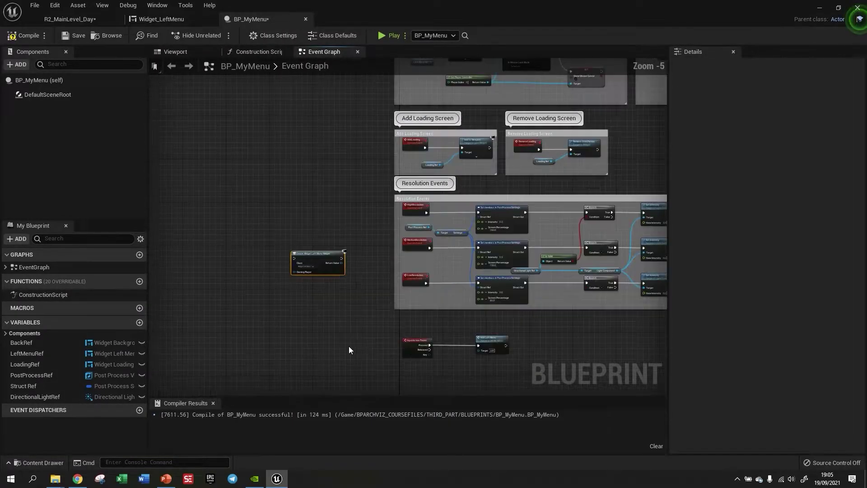
scroll(348, 346, up, 5)
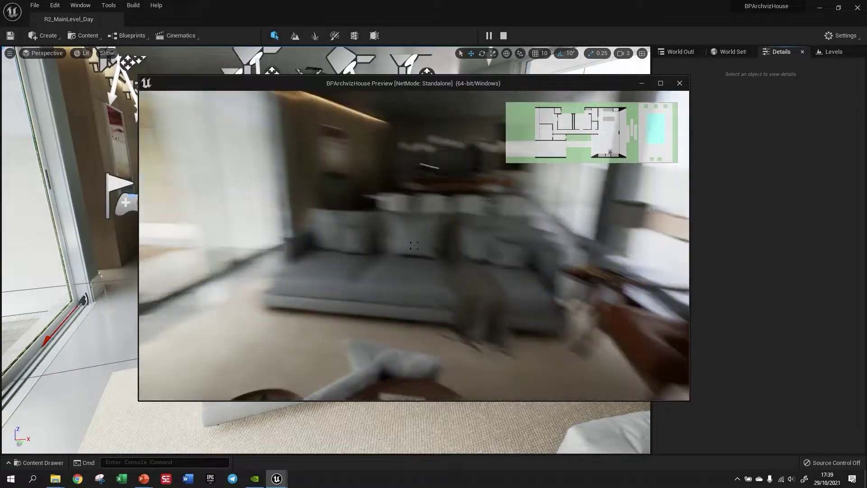
key(w)
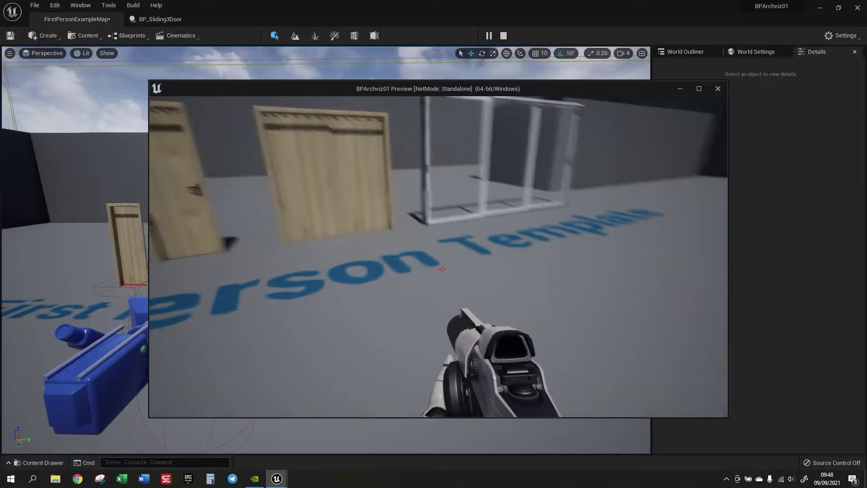
- Walk the preview character past the two wooden doors up to the three-panel sliding door
key(w)
key(w)
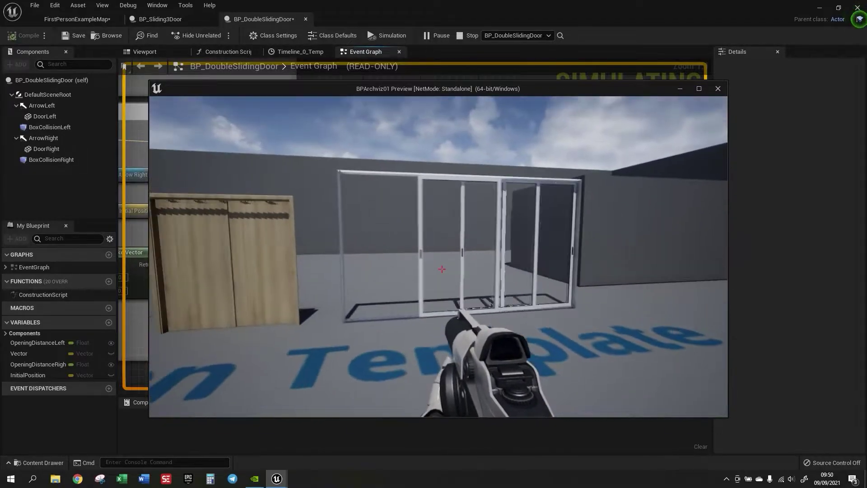
key(w)
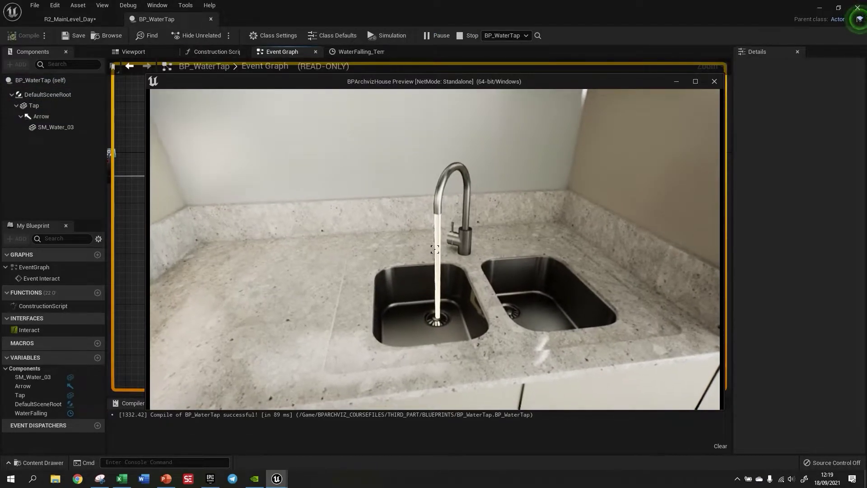
- Turn off the sink tap and the playing TV, then show the menu's control instructions
key(e)
key(s)
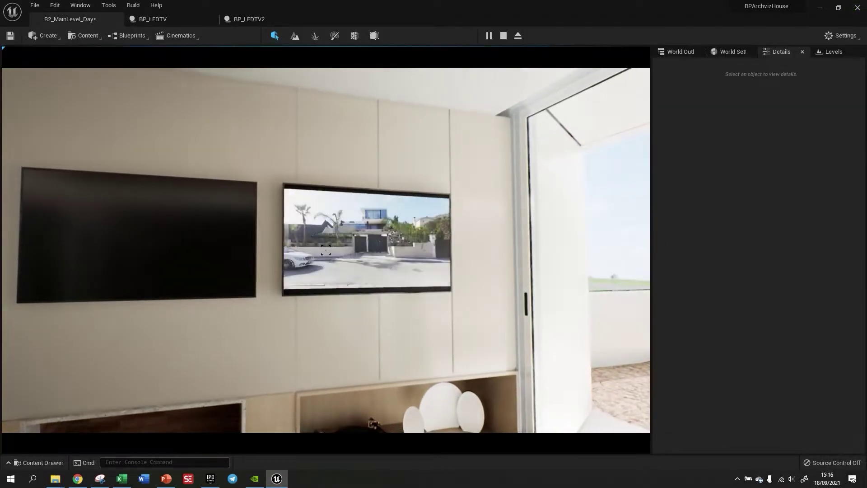
key(e)
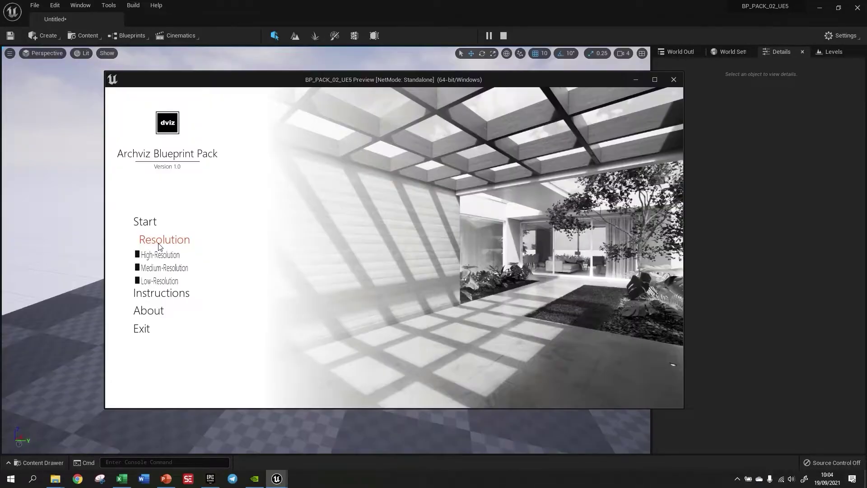
click(187, 293)
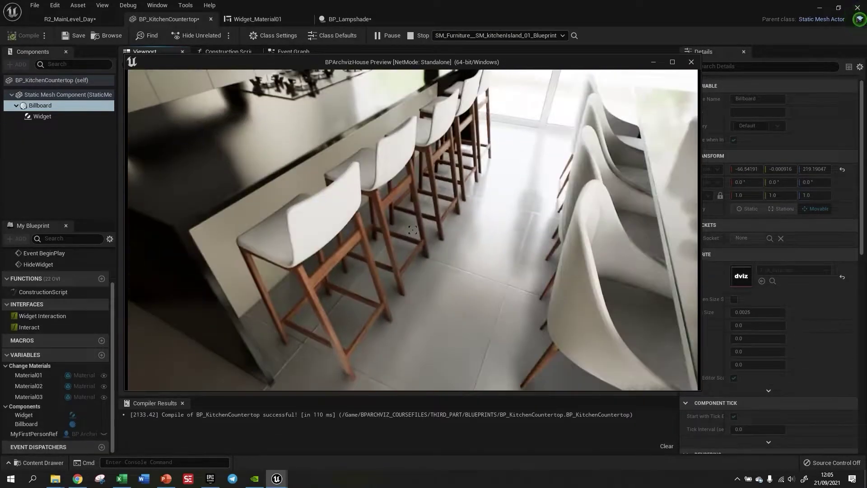
- Shift the dining chairs' hue, make the kitchen colour more vivid, and swap the sofa room for the bedroom
key(s)
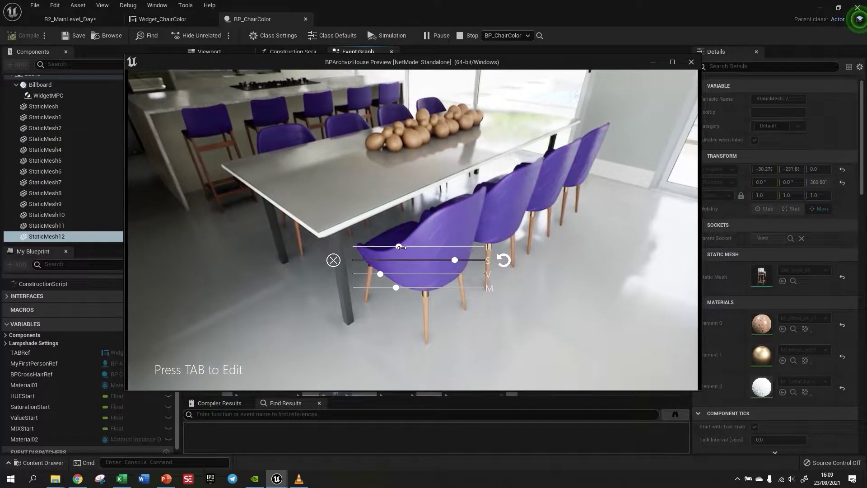
drag(401, 247, 433, 247)
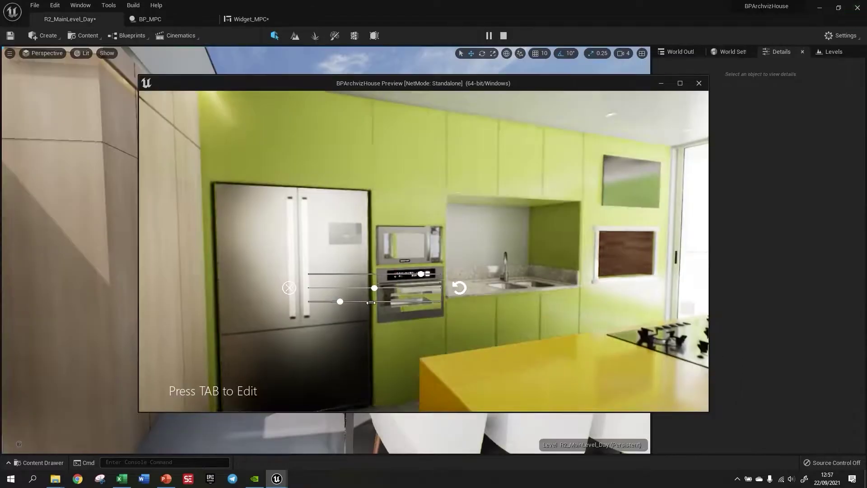
drag(371, 302, 362, 302)
mouse_move(374, 287)
mouse_down()
mouse_move(344, 288)
mouse_move(360, 306)
mouse_up()
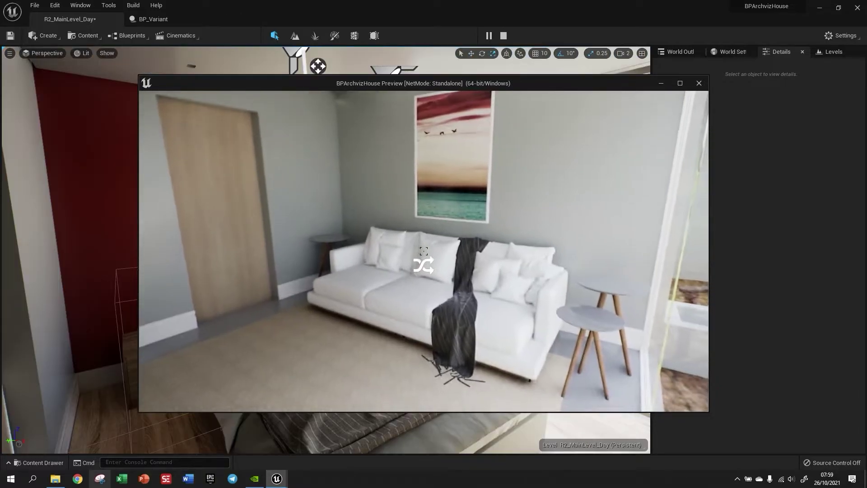
click(423, 251)
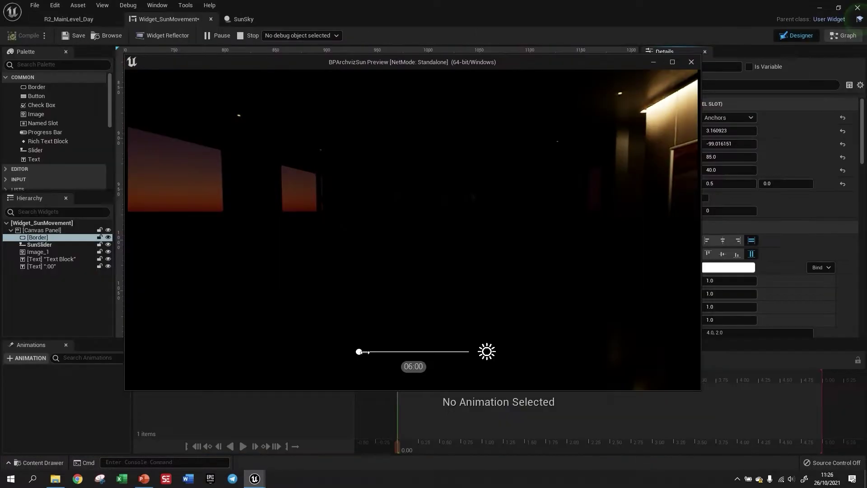
- Move the sun from night to sunrise, then later past midday toward evening
drag(369, 352, 383, 353)
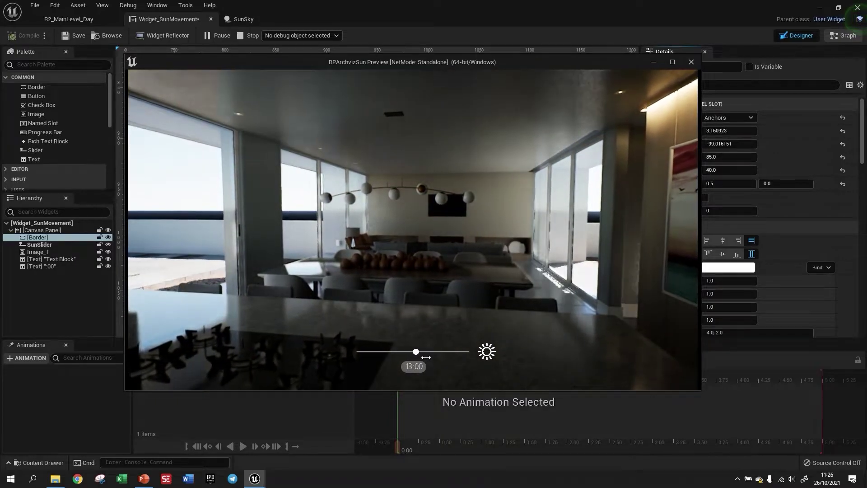
drag(450, 360, 459, 361)
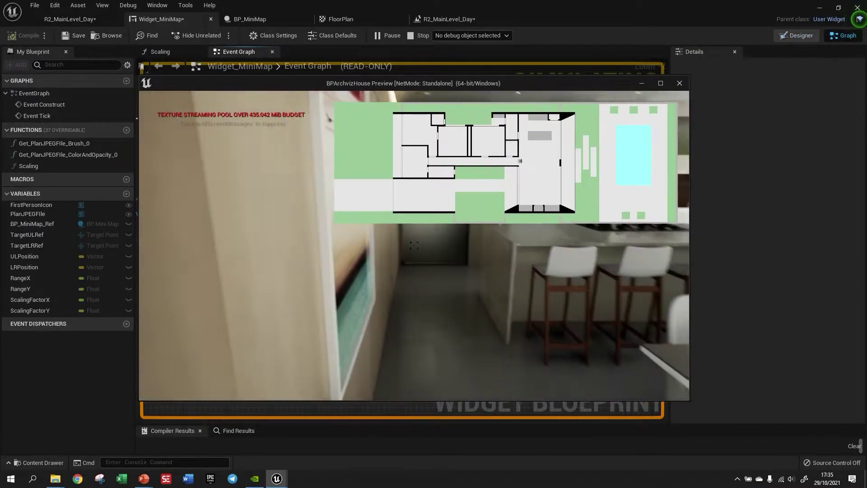
- Jump to the hallway via the minimap and add a SetRelativeRotation node to the door graph
mouse_move(413, 245)
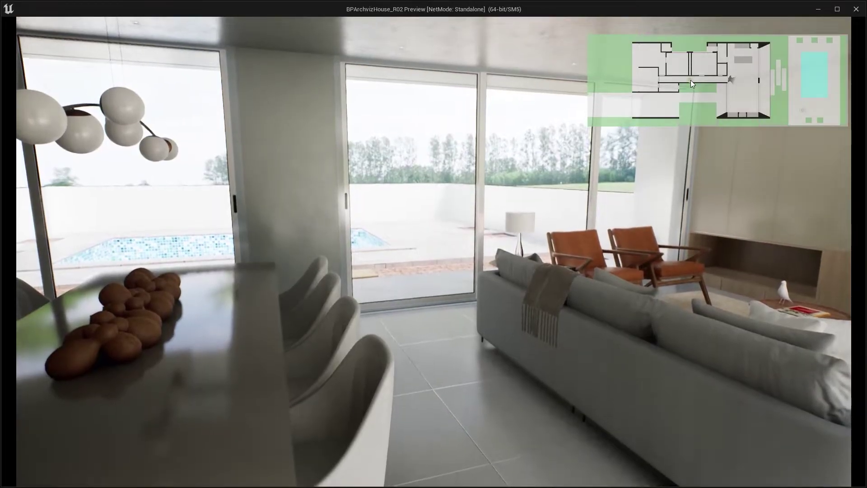
click(692, 83)
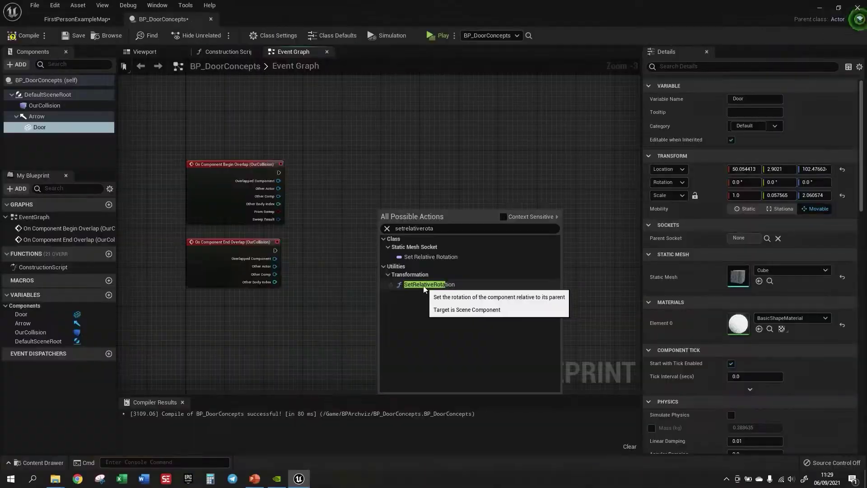
click(439, 284)
scroll(418, 192, up, 3)
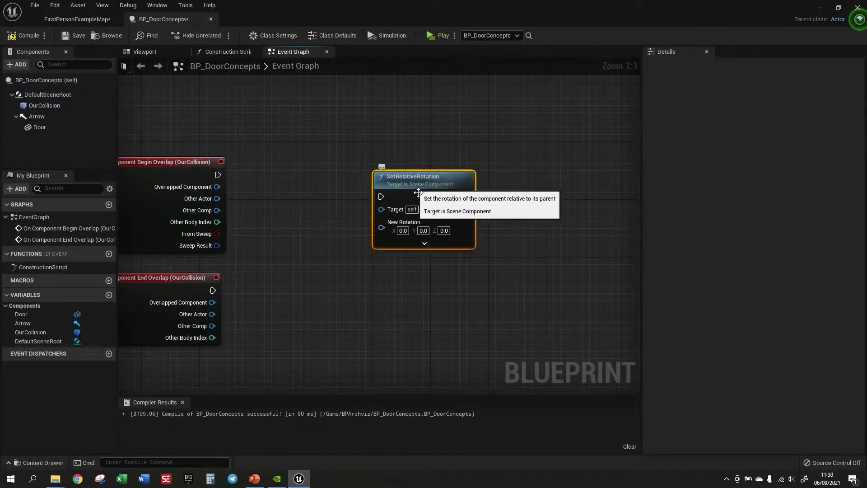
- In the door blueprint's Viewport, select the Arrow, then the Door, then the Arrow component
click(144, 51)
click(36, 116)
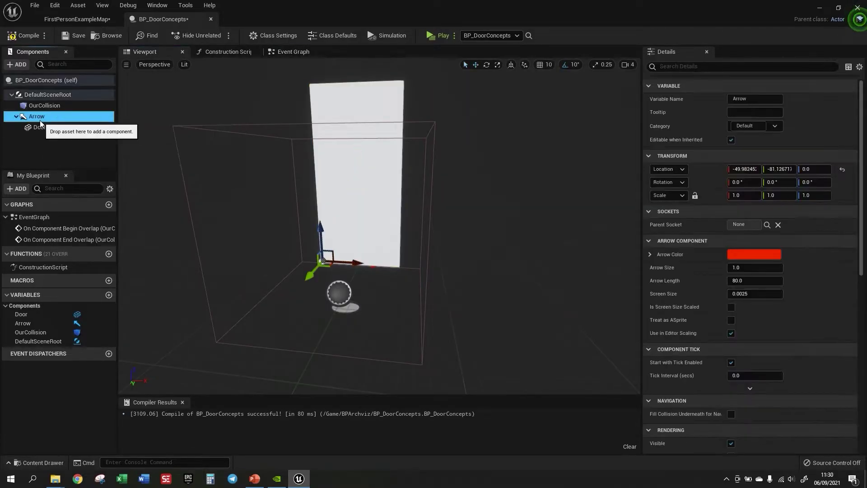
click(40, 127)
click(37, 116)
- In the Widget_MiniMap event graph, drag a new connection from a pin and add a Delay node
click(277, 53)
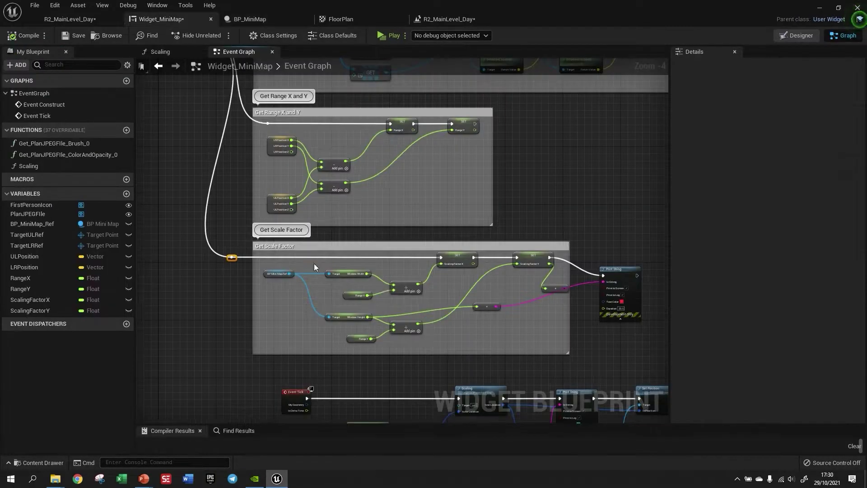
drag(179, 247, 267, 249)
click(294, 363)
scroll(307, 239, up, 2)
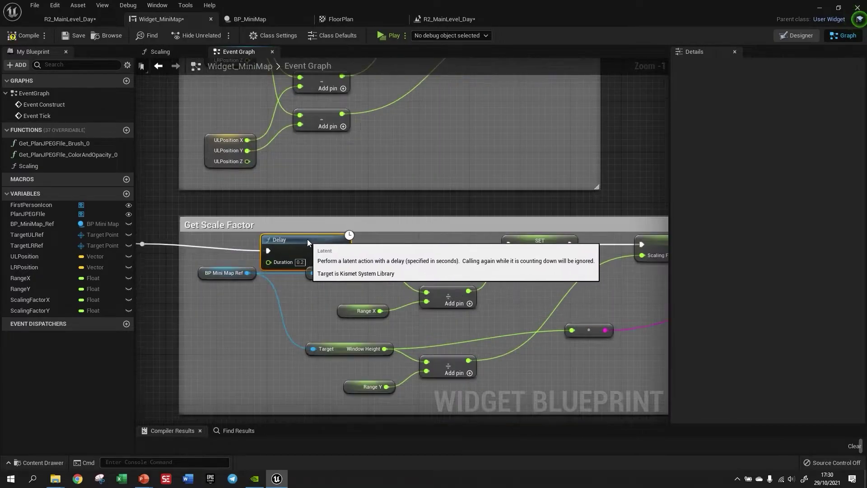
scroll(309, 210, down, 3)
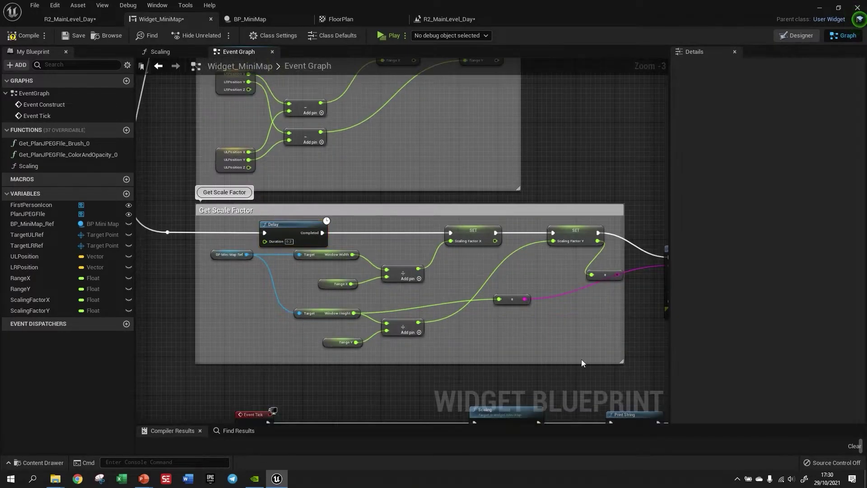
- Play the level, then connect the converted value to Print String's In String in Widget_MiniMap
click(392, 36)
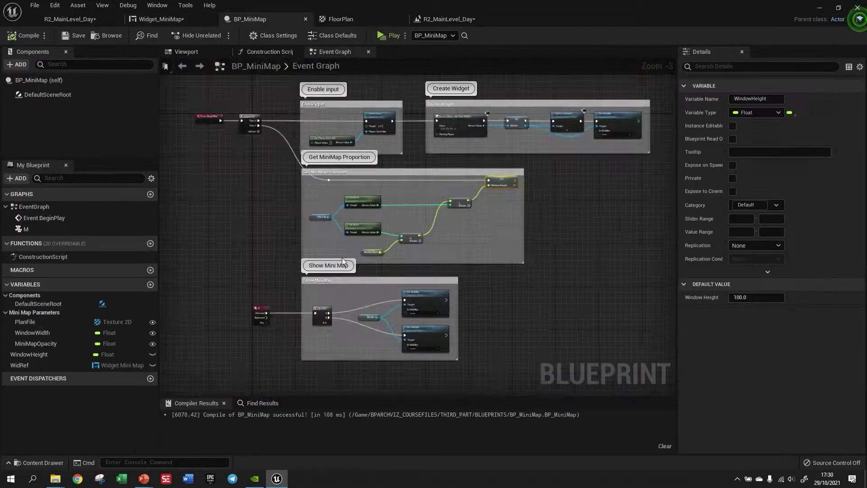
click(167, 21)
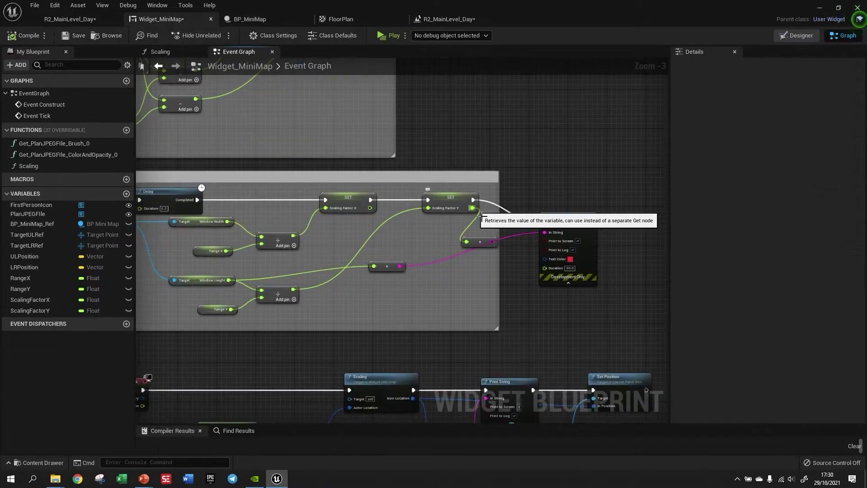
drag(493, 243, 545, 232)
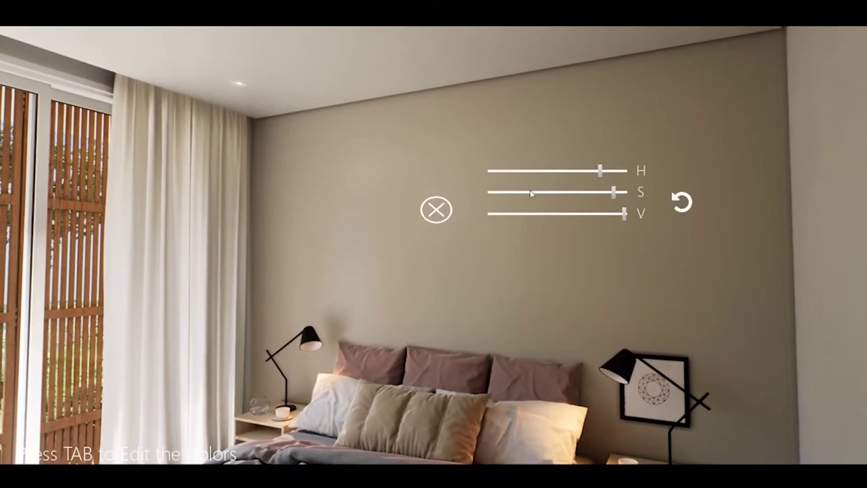
- Shift the bedroom wall's hue toward grey-green, then change its saturation to turn it teal
mouse_move(555, 168)
mouse_down()
mouse_move(509, 159)
mouse_move(518, 162)
mouse_up()
click(561, 186)
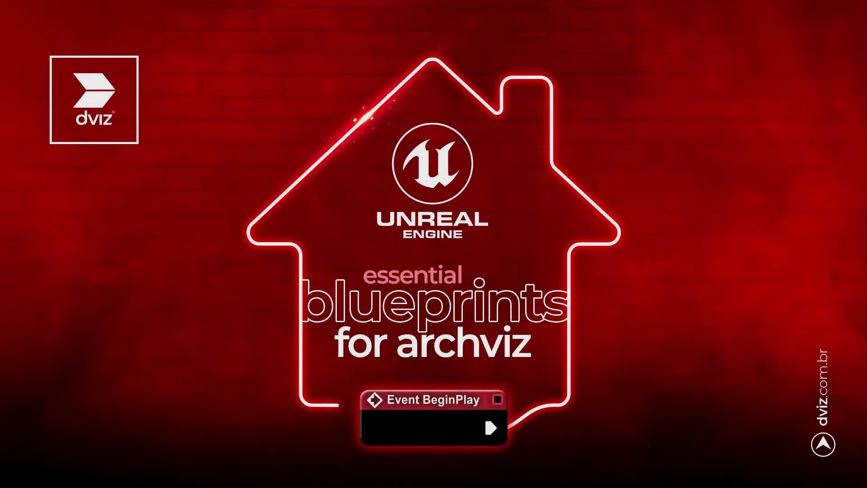